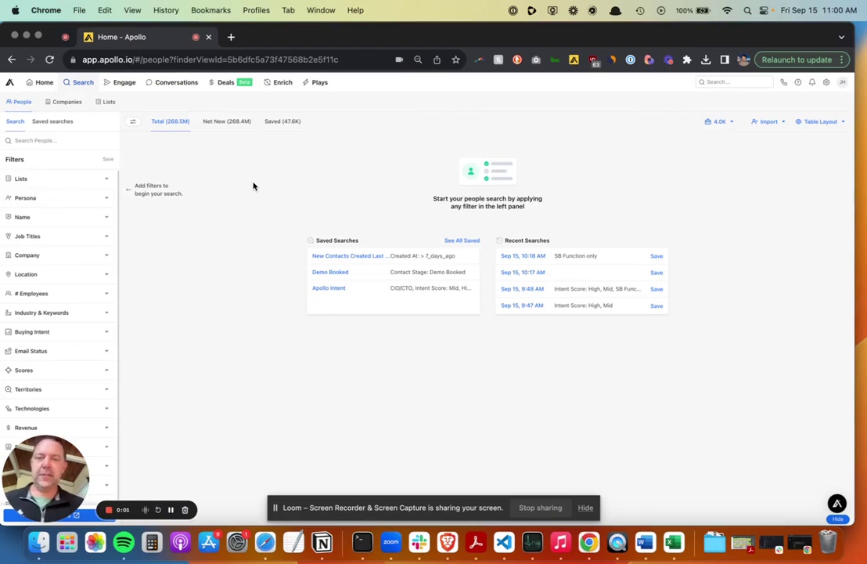
# Switch from people search to the Plays page, which lists five existing plays.
pyautogui.moveTo(113, 88)
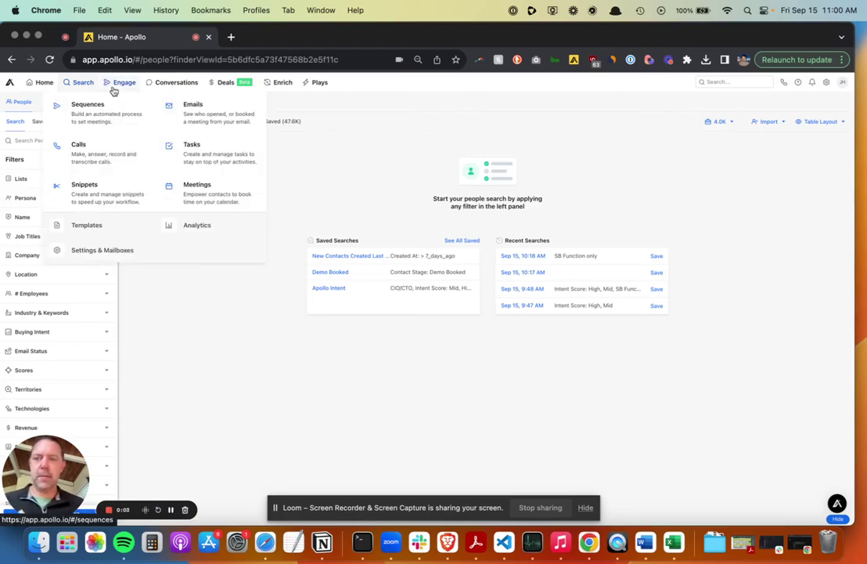
pyautogui.click(318, 86)
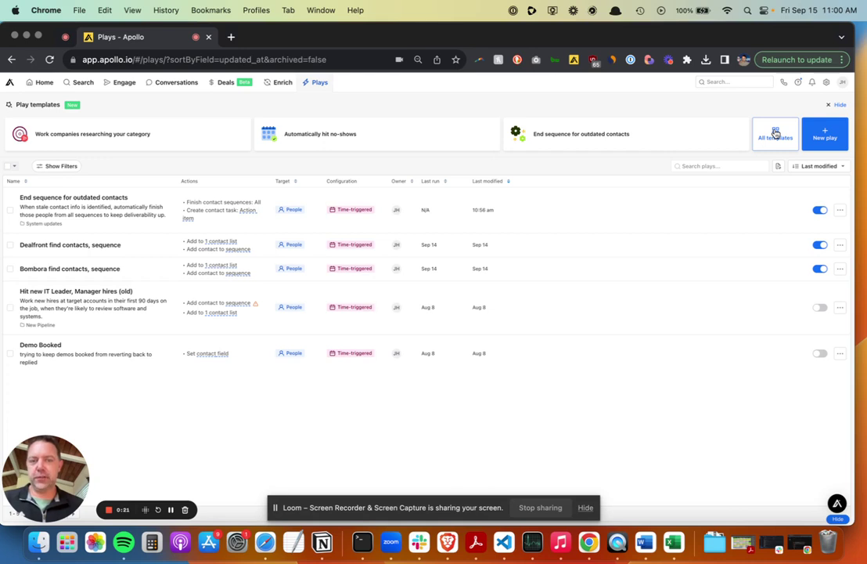
# Browse the recommended templates and then all 26 play templates, then close the catalogue.
pyautogui.click(775, 134)
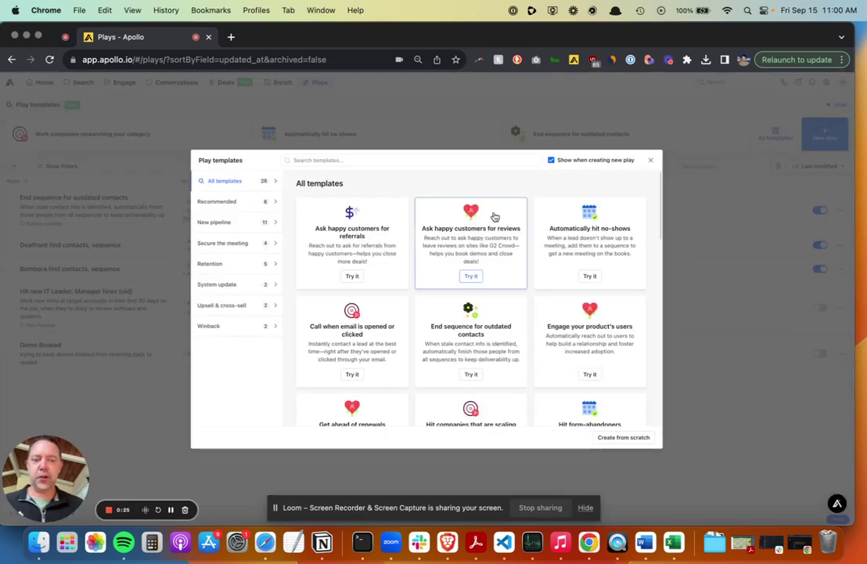
pyautogui.click(238, 201)
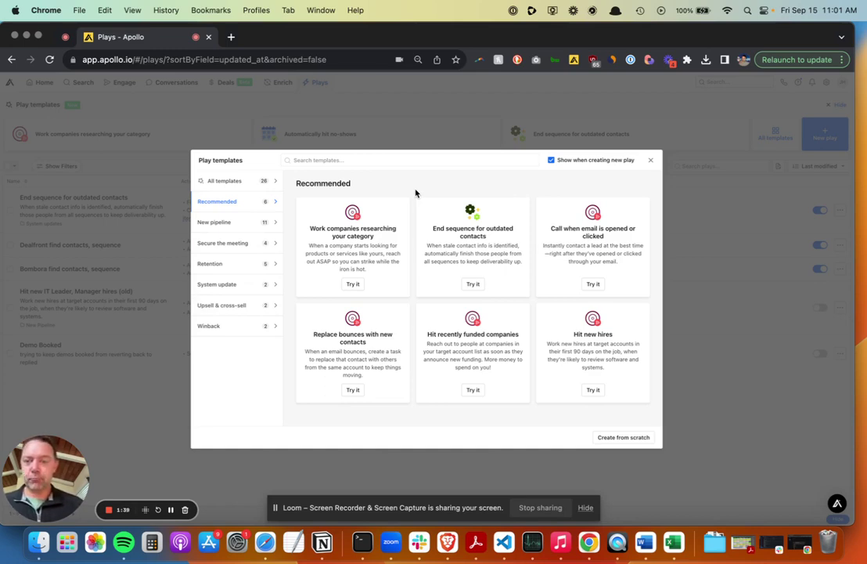
pyautogui.click(227, 181)
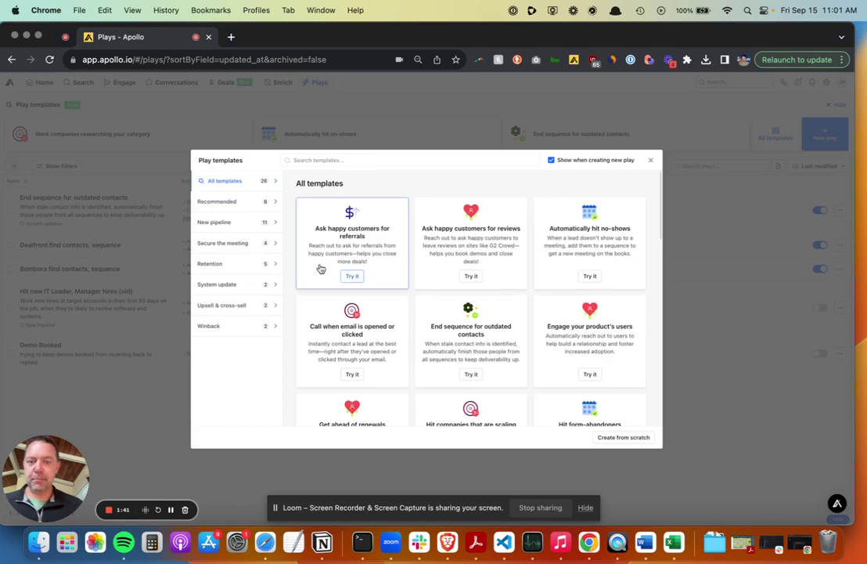
pyautogui.scroll(-8, 320, 269)
pyautogui.scroll(8, 320, 268)
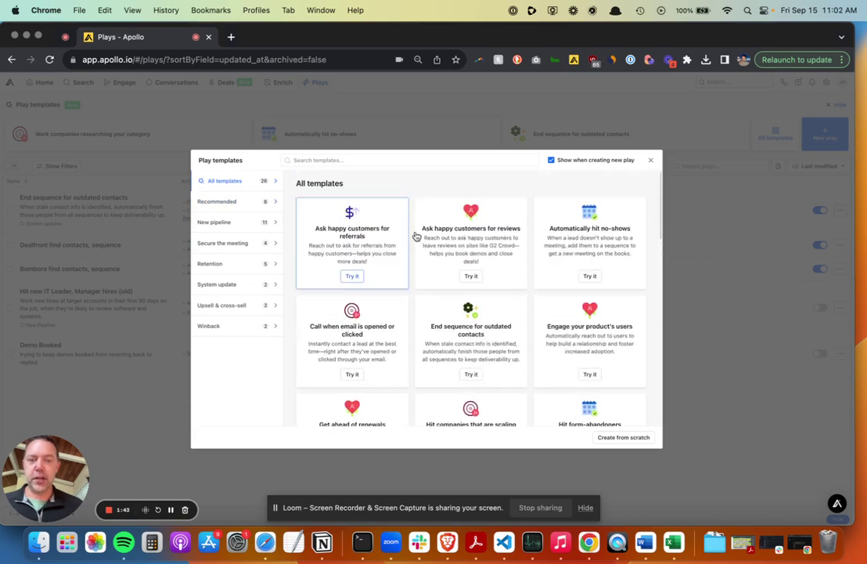
pyautogui.click(650, 161)
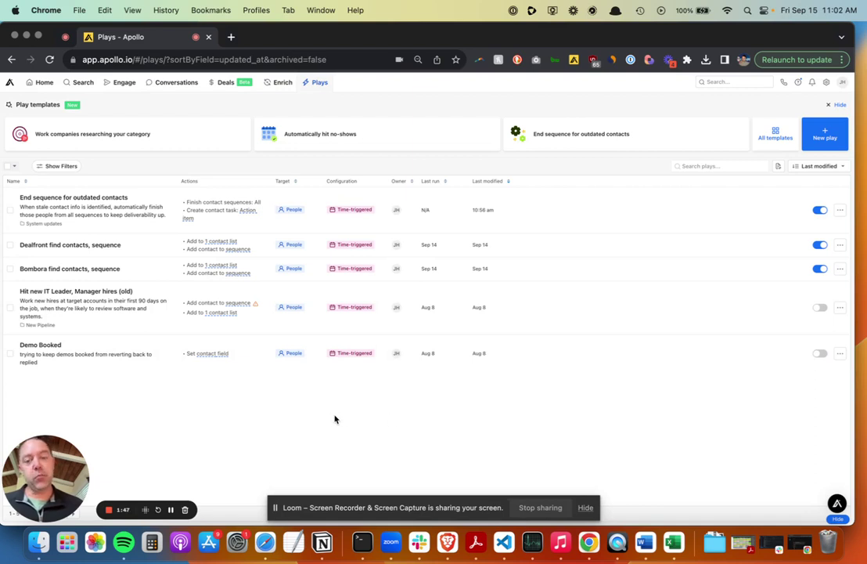
# Open the 'Dealfront find contacts, sequence' play for editing from its options menu.
pyautogui.click(104, 243)
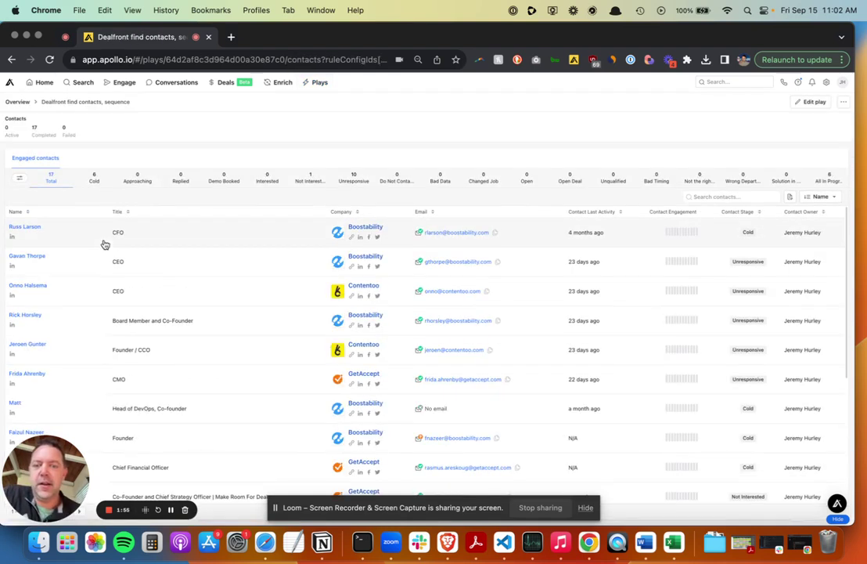
pyautogui.click(12, 58)
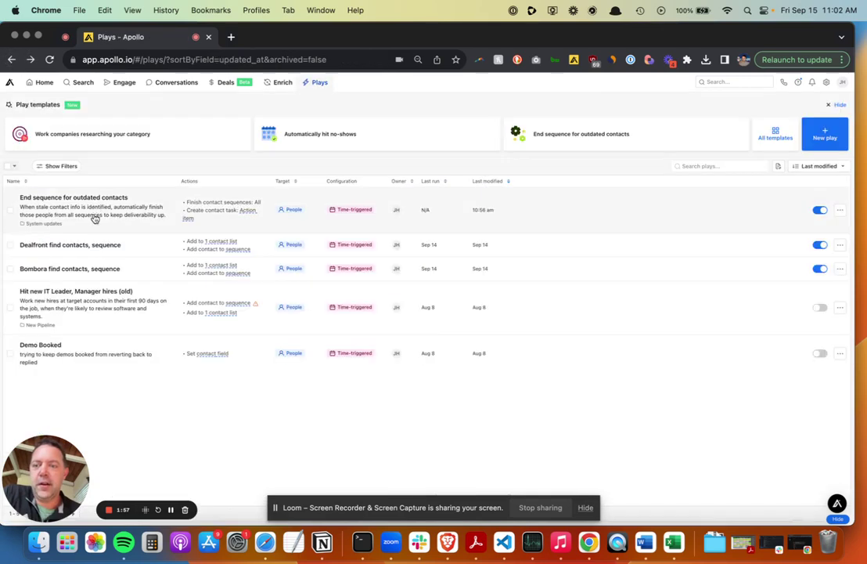
pyautogui.click(840, 245)
pyautogui.click(811, 259)
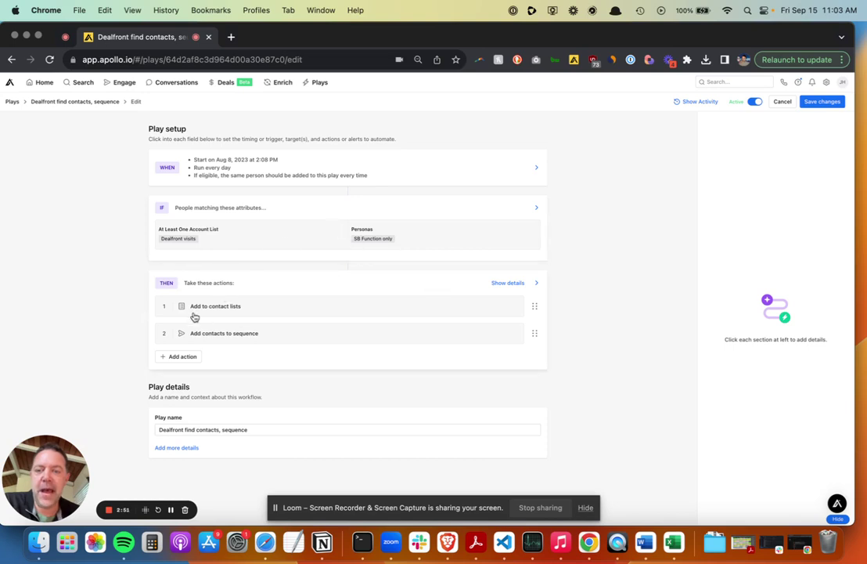
# Review the Dealfront play's list and sequence actions unchanged, then return to the Plays list.
pyautogui.click(447, 313)
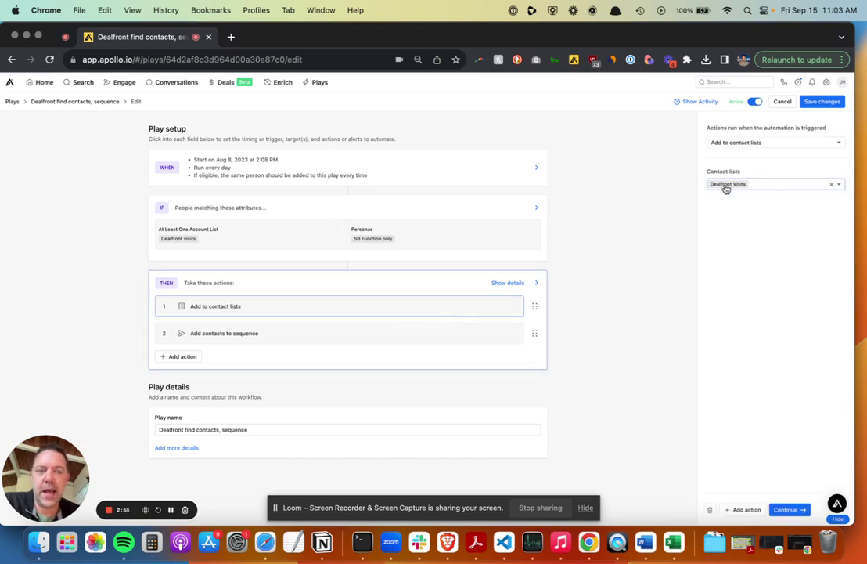
pyautogui.click(200, 335)
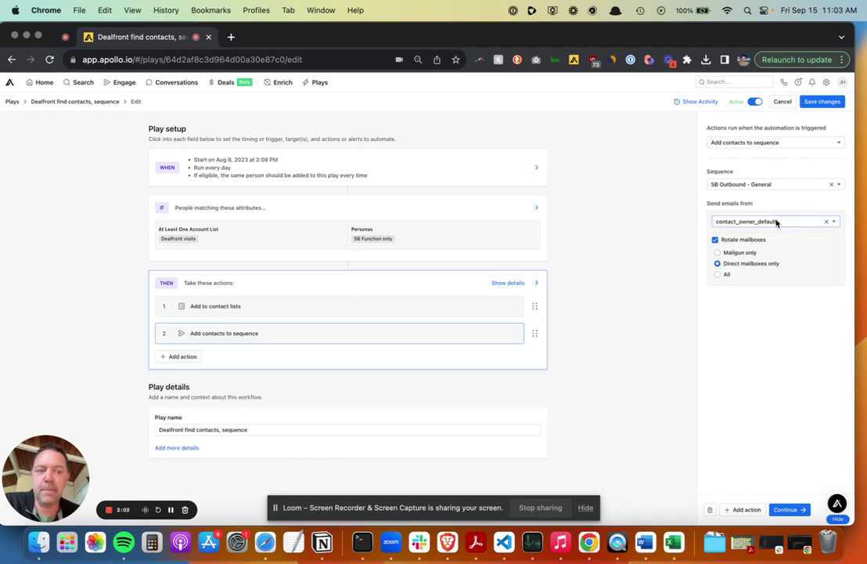
pyautogui.click(760, 186)
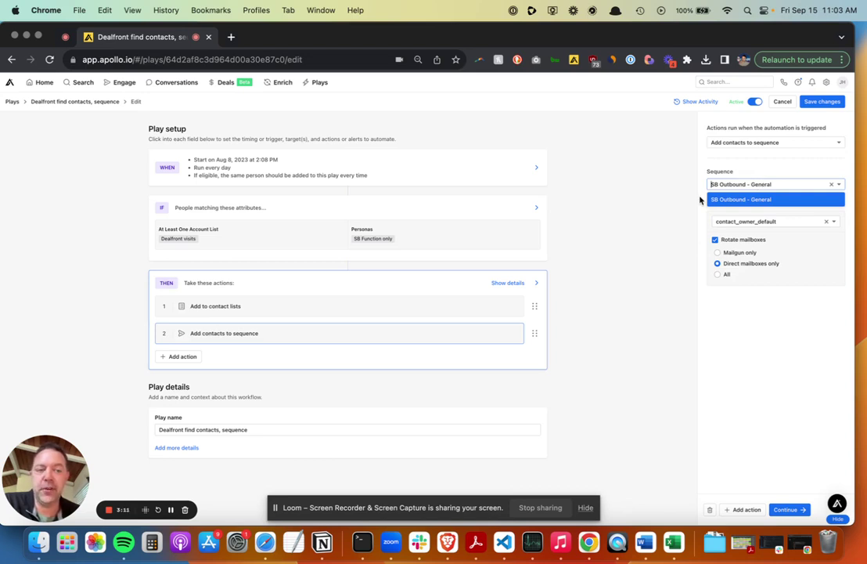
pyautogui.click(701, 201)
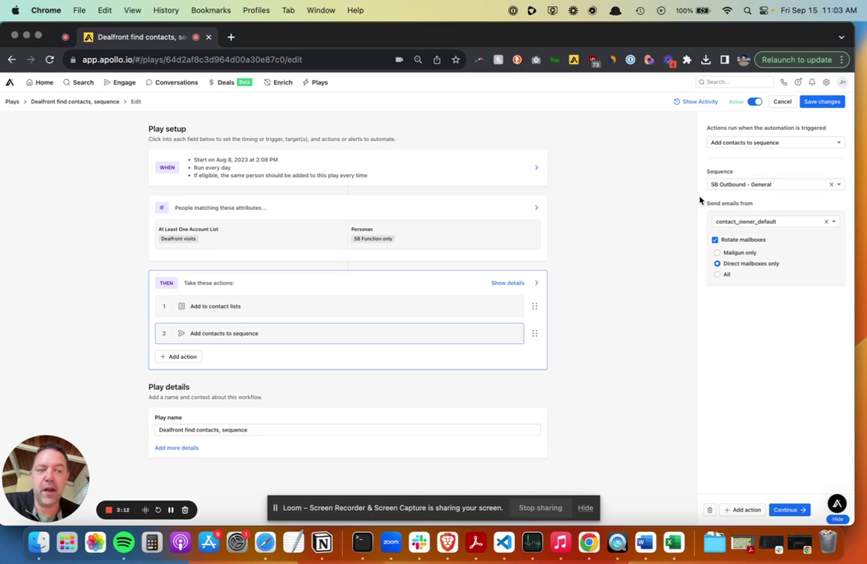
pyautogui.click(730, 224)
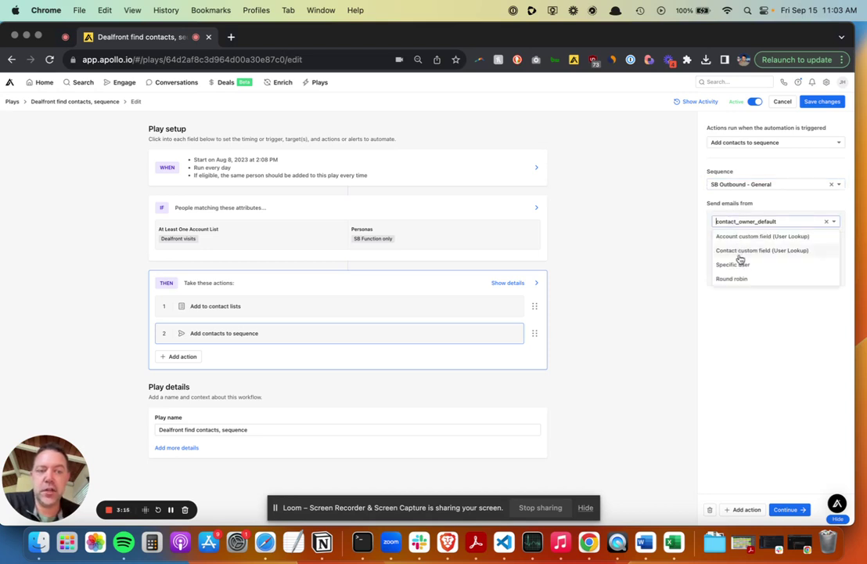
pyautogui.click(685, 233)
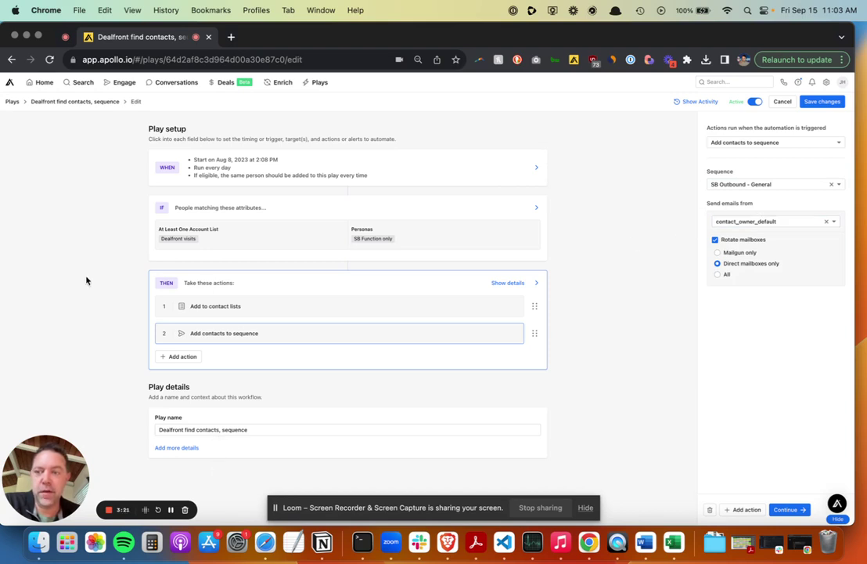
pyautogui.click(38, 103)
pyautogui.click(14, 104)
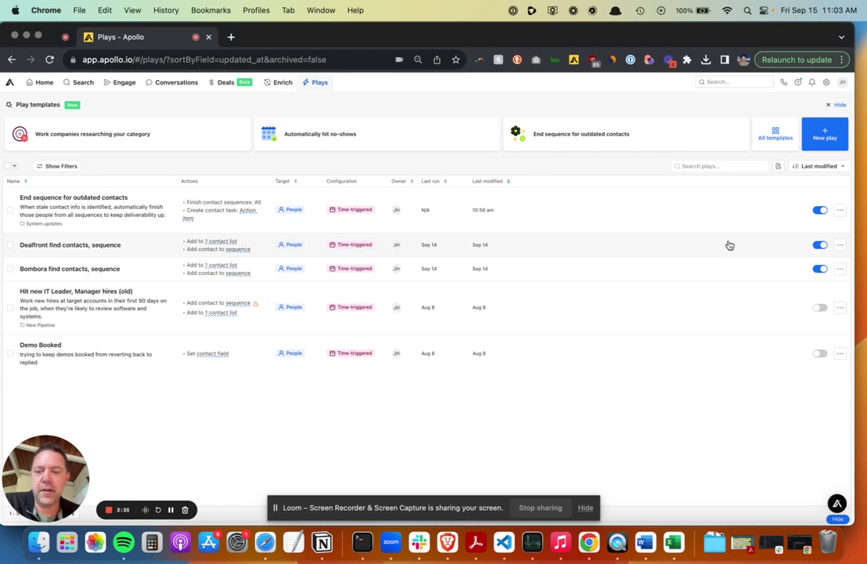
pyautogui.click(839, 245)
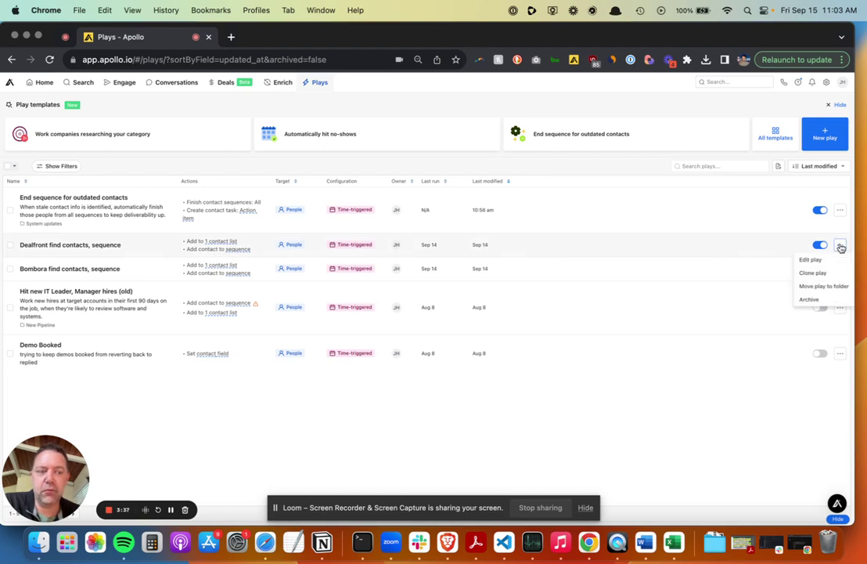
pyautogui.click(689, 396)
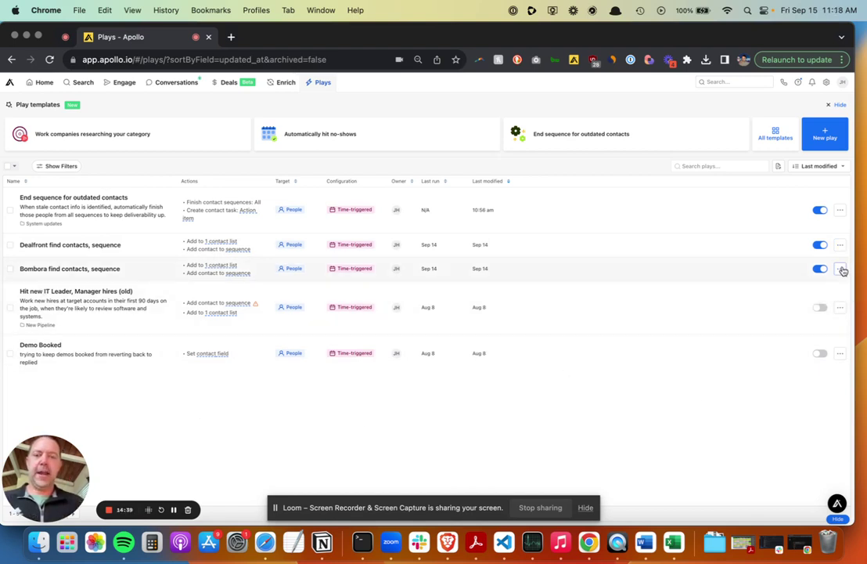
# Create a play from scratch scheduled weekly on Friday, starting Sep 15, 2023 at 11:07 AM.
pyautogui.click(824, 134)
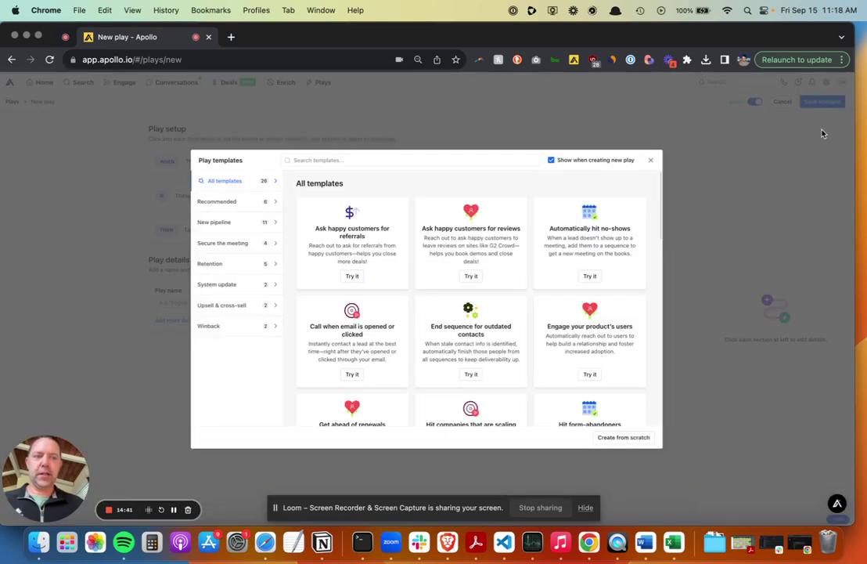
pyautogui.click(626, 438)
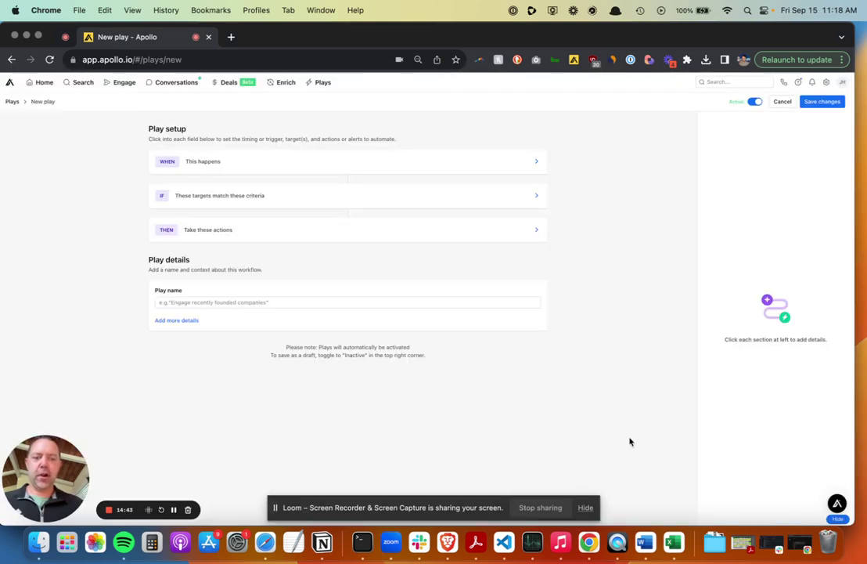
pyautogui.click(365, 171)
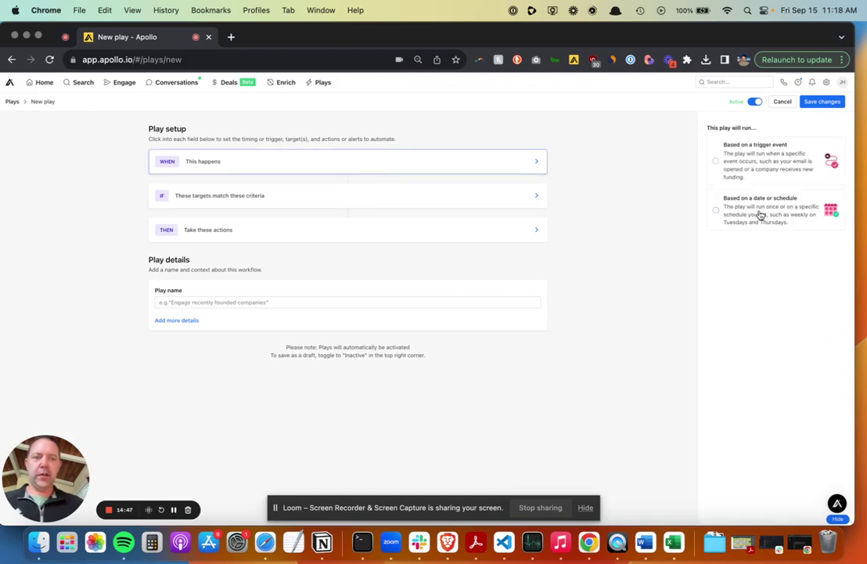
pyautogui.click(759, 214)
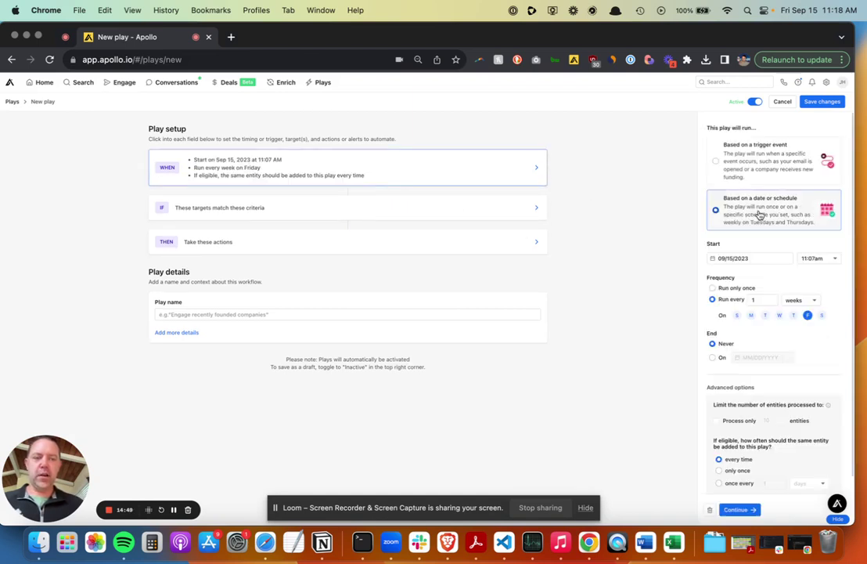
pyautogui.scroll(-1, 759, 214)
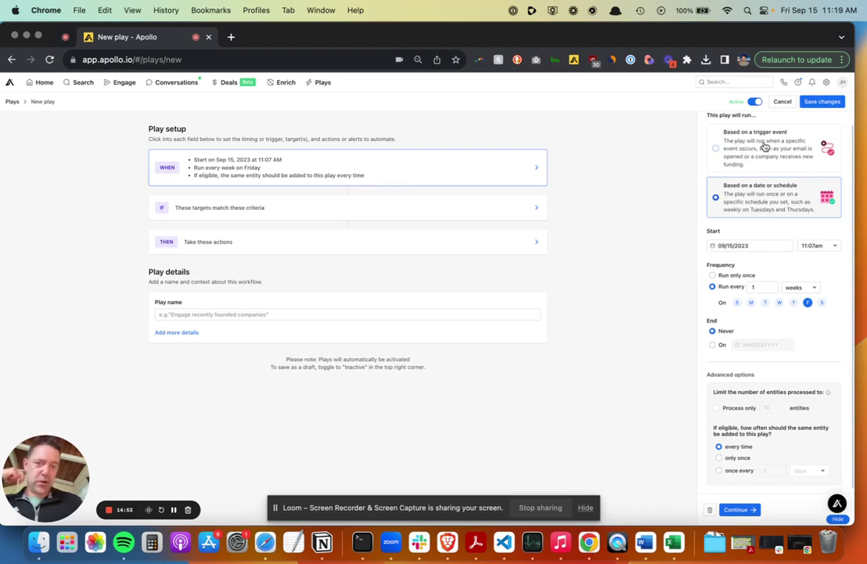
pyautogui.click(765, 147)
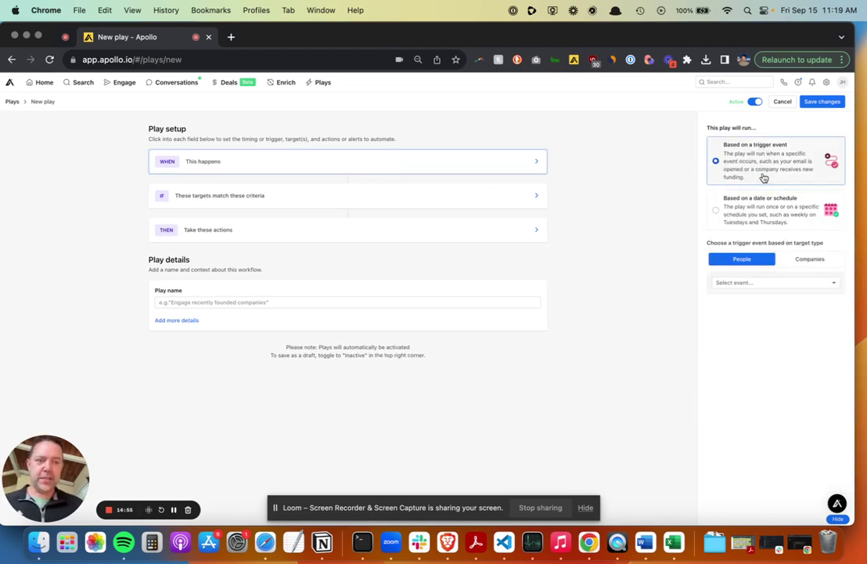
pyautogui.click(789, 282)
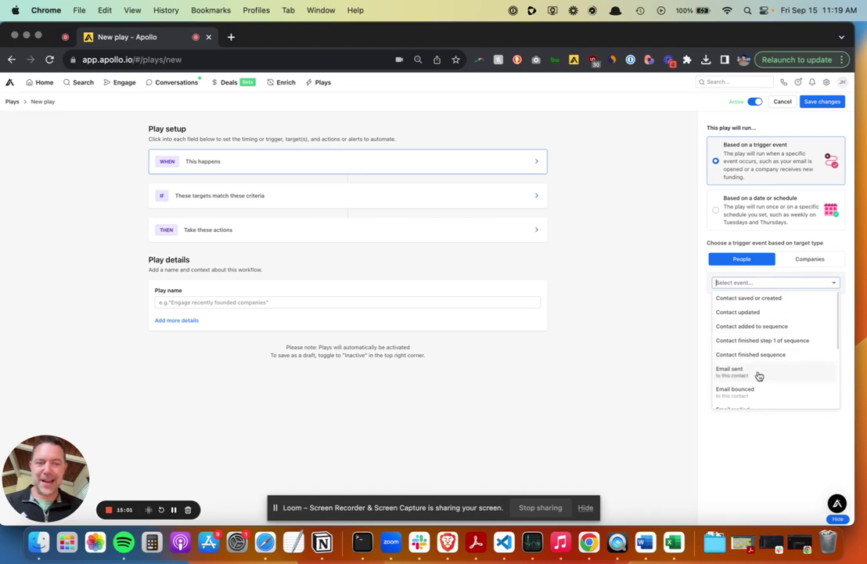
pyautogui.scroll(-3, 759, 376)
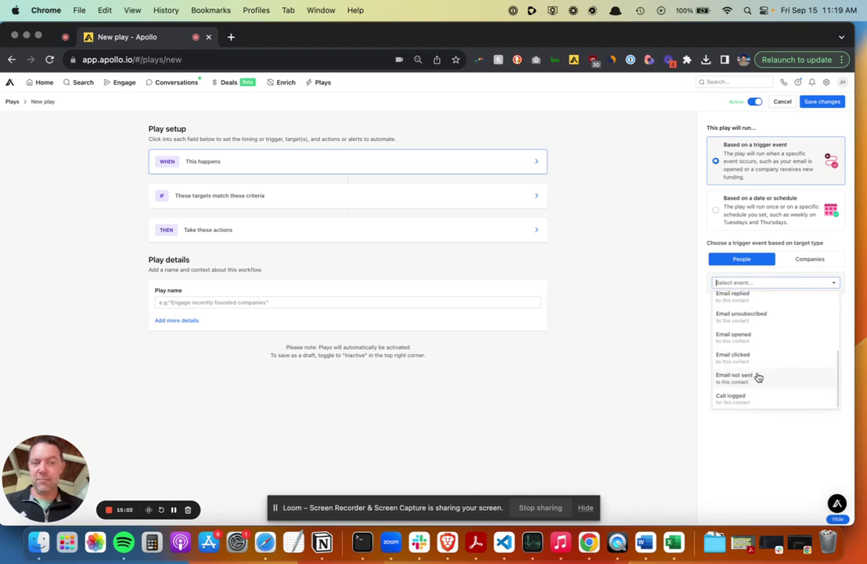
pyautogui.click(633, 229)
pyautogui.click(777, 216)
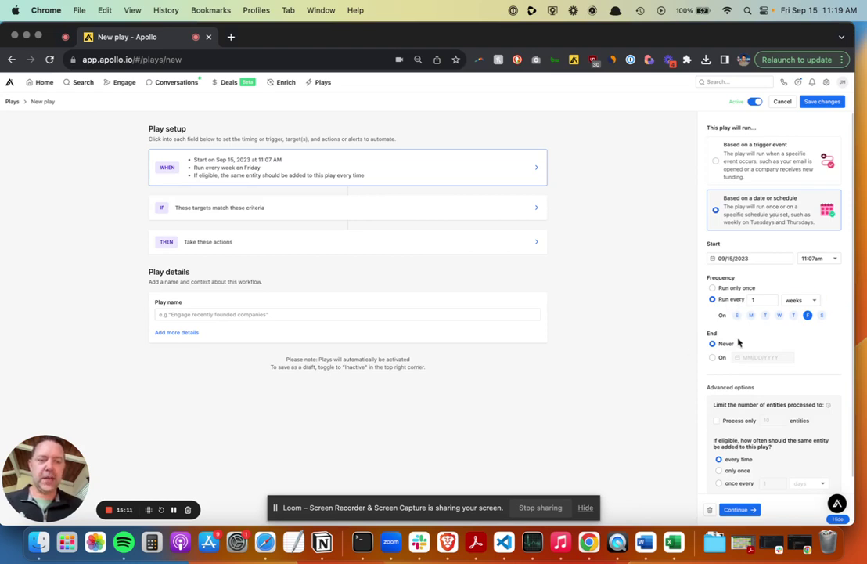
# Confirm the schedule and filter target people by High and Medium buying intent score.
pyautogui.click(738, 509)
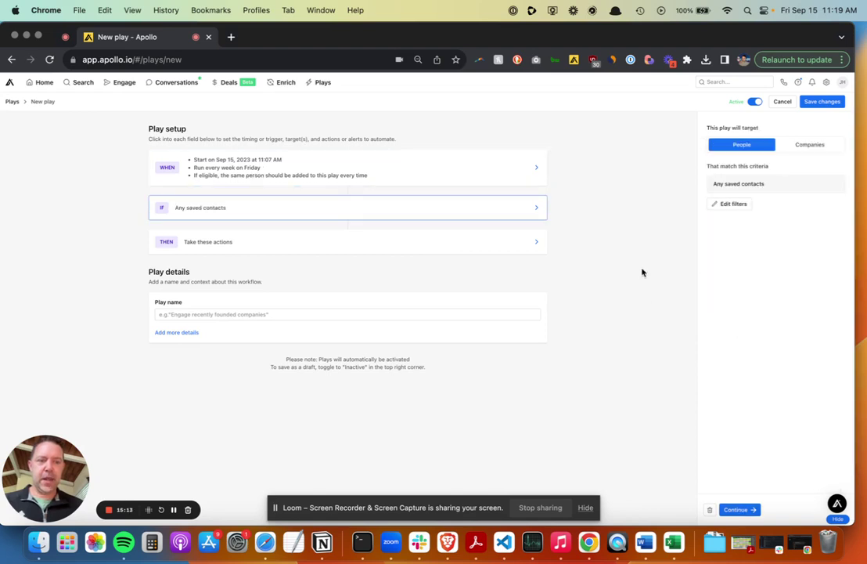
pyautogui.click(734, 204)
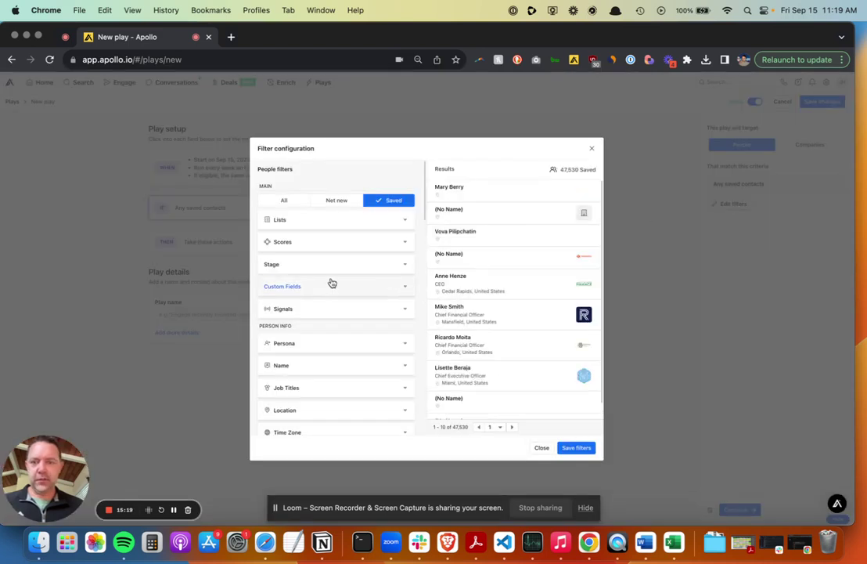
pyautogui.scroll(-2, 332, 283)
pyautogui.scroll(2, 332, 283)
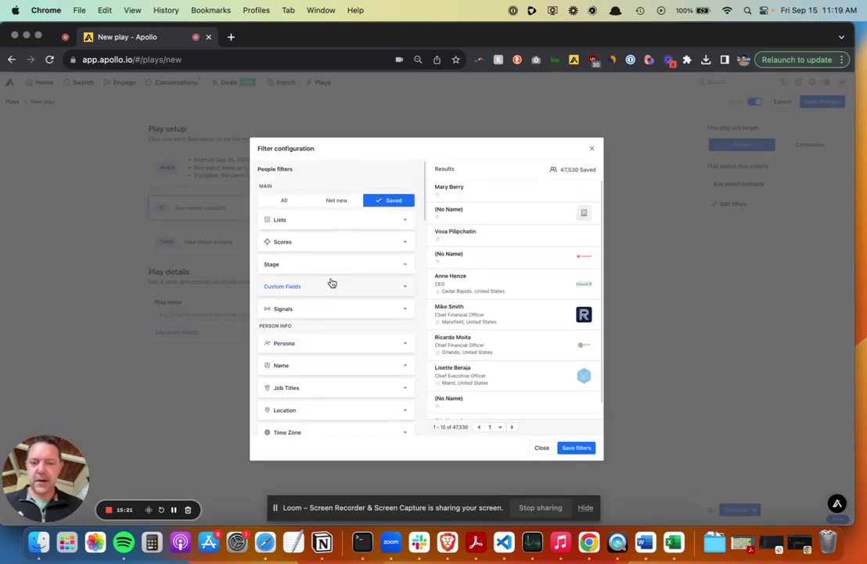
pyautogui.scroll(-5, 331, 282)
pyautogui.scroll(-2, 332, 283)
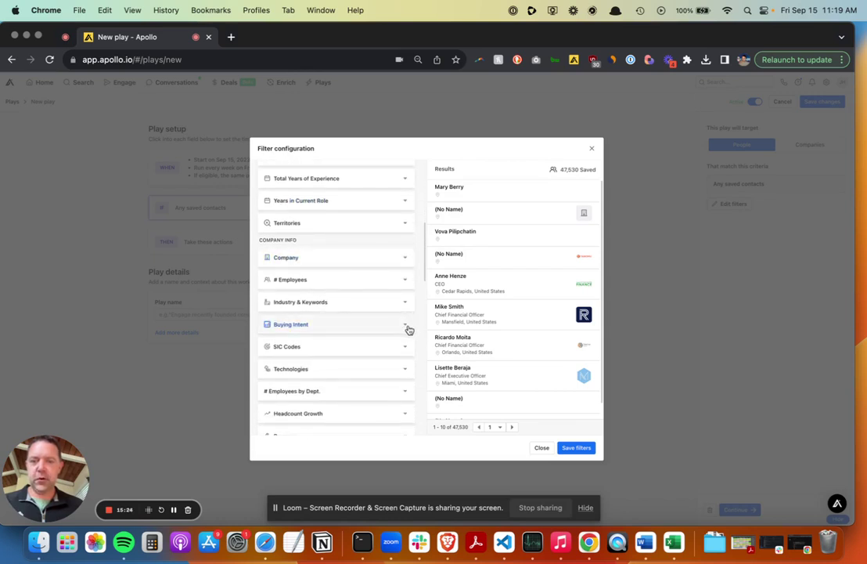
pyautogui.click(408, 329)
pyautogui.scroll(-1, 352, 336)
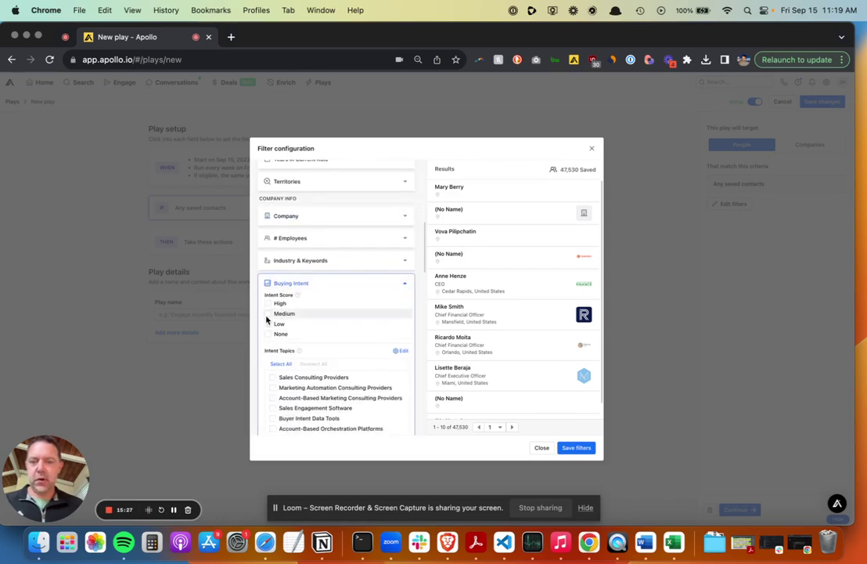
pyautogui.click(268, 313)
pyautogui.click(267, 303)
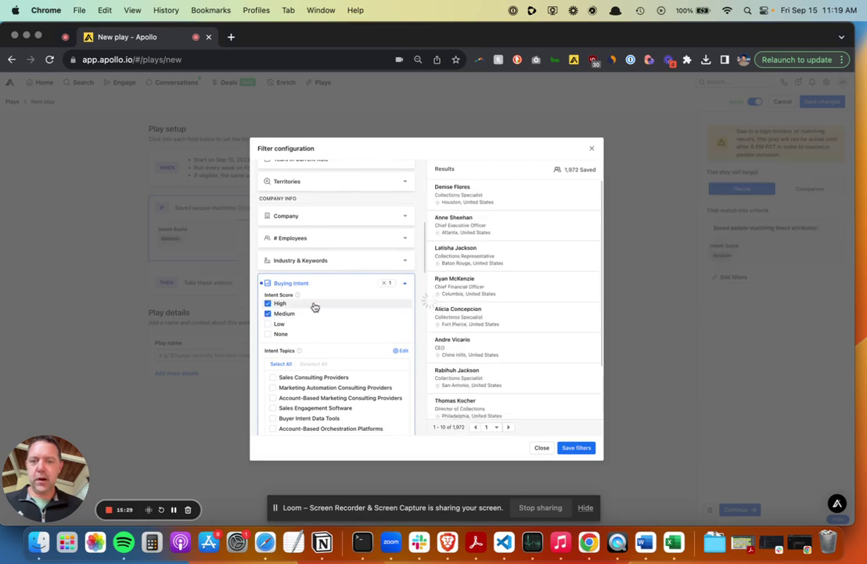
# Select all six intent topics, from Sales Consulting Providers to Account-Based Orchestration Platforms.
pyautogui.scroll(-2, 315, 307)
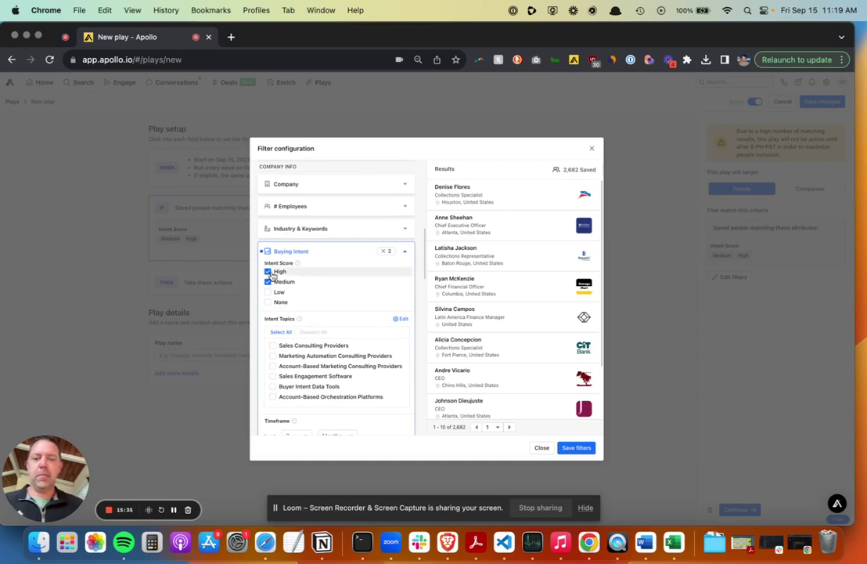
pyautogui.click(272, 345)
pyautogui.click(273, 356)
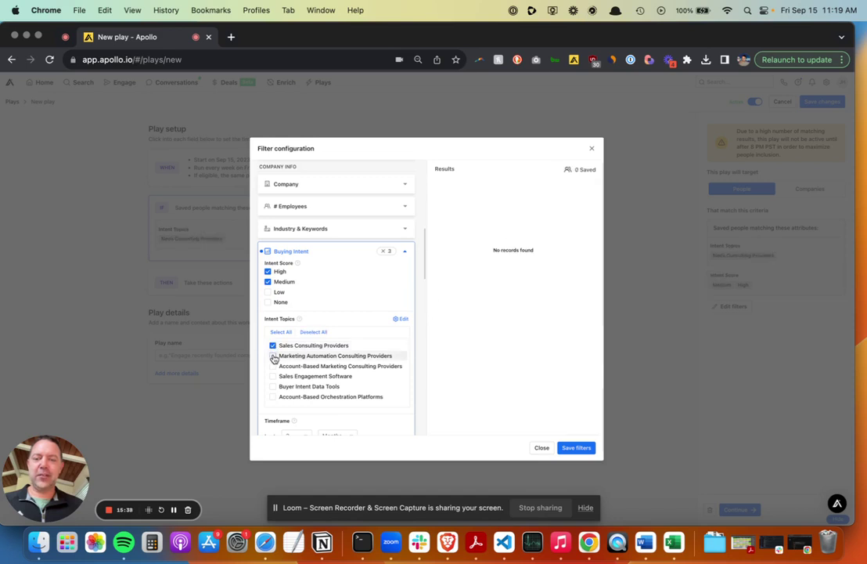
pyautogui.click(272, 366)
pyautogui.click(272, 375)
pyautogui.click(273, 386)
pyautogui.click(273, 397)
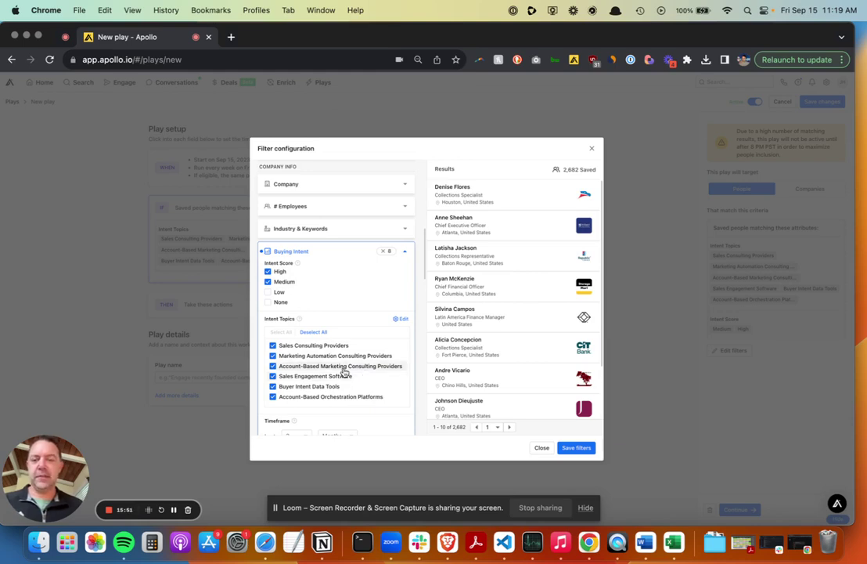
# Add the SB Persona to the targeting and save the filters.
pyautogui.scroll(1, 335, 373)
pyautogui.scroll(10, 335, 373)
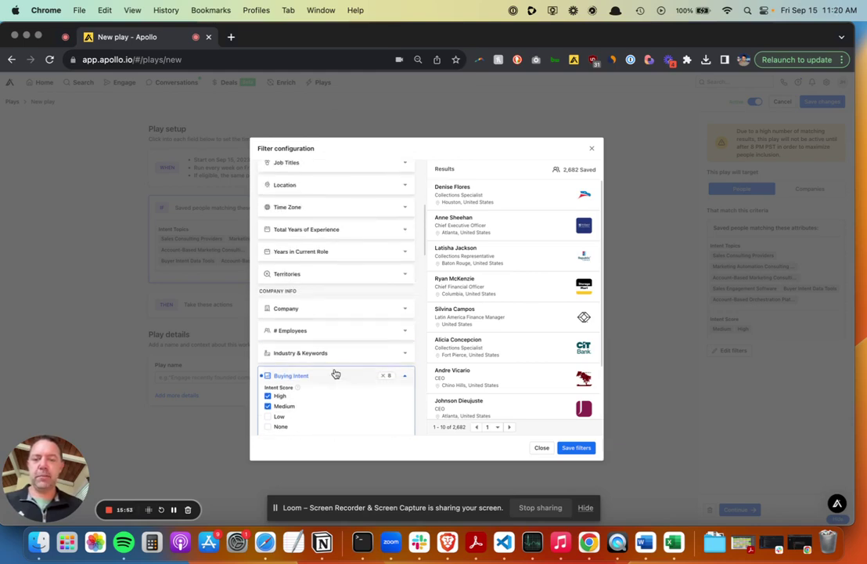
pyautogui.click(402, 298)
pyautogui.scroll(-2, 403, 302)
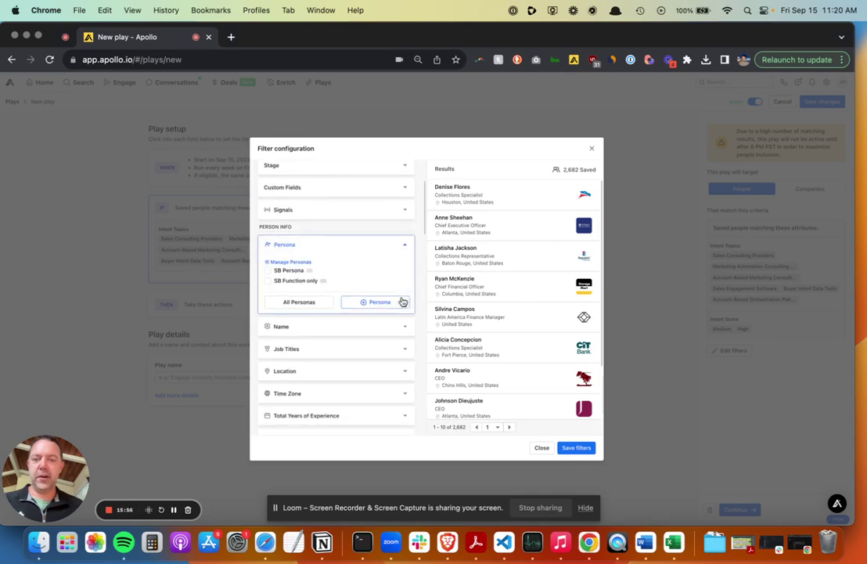
pyautogui.click(267, 271)
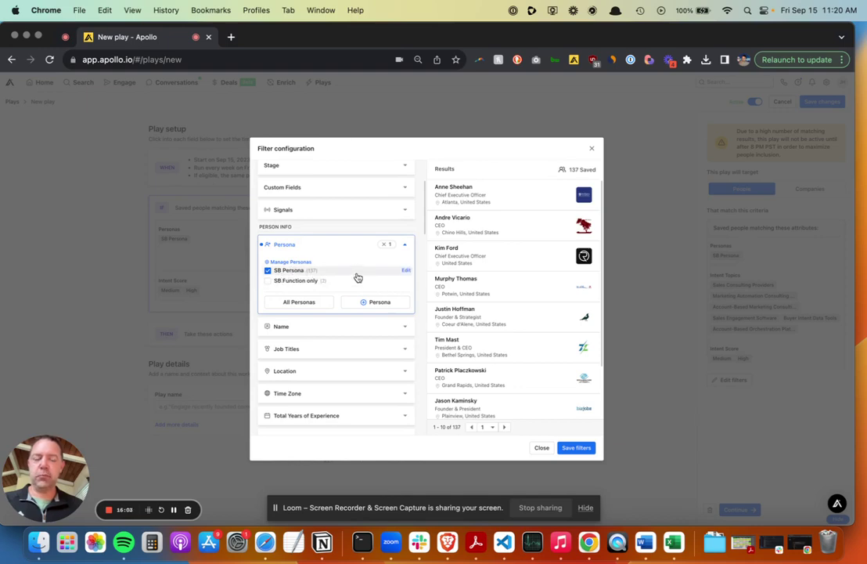
pyautogui.click(576, 448)
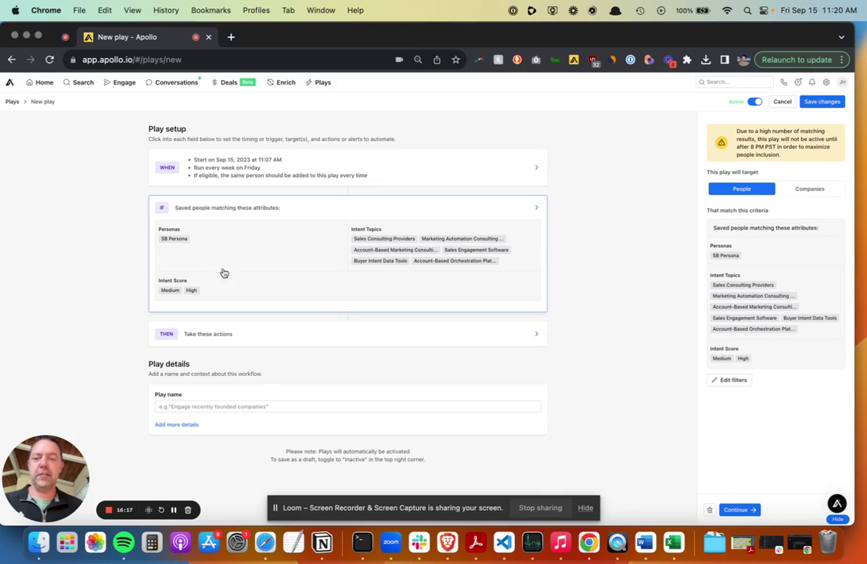
# Add a first action putting matching contacts into the Leadsift Intent contact list.
pyautogui.click(236, 331)
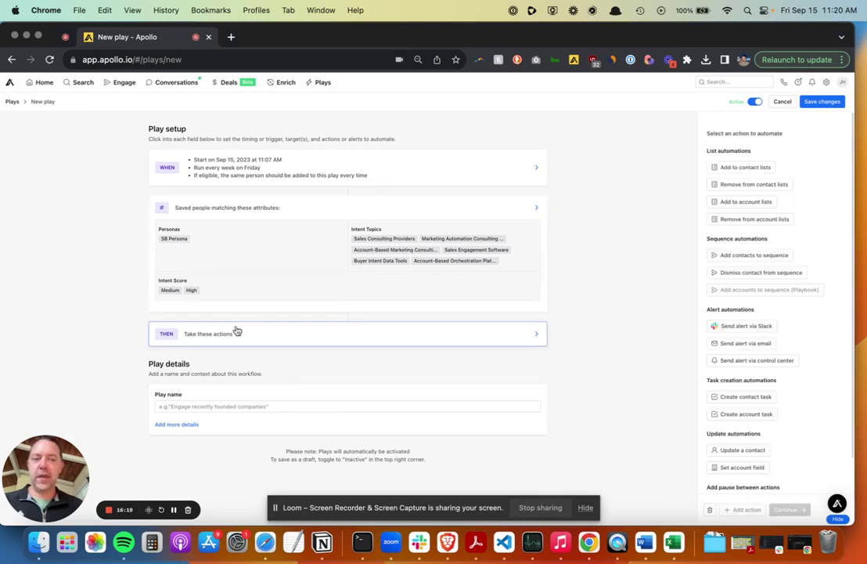
pyautogui.click(741, 168)
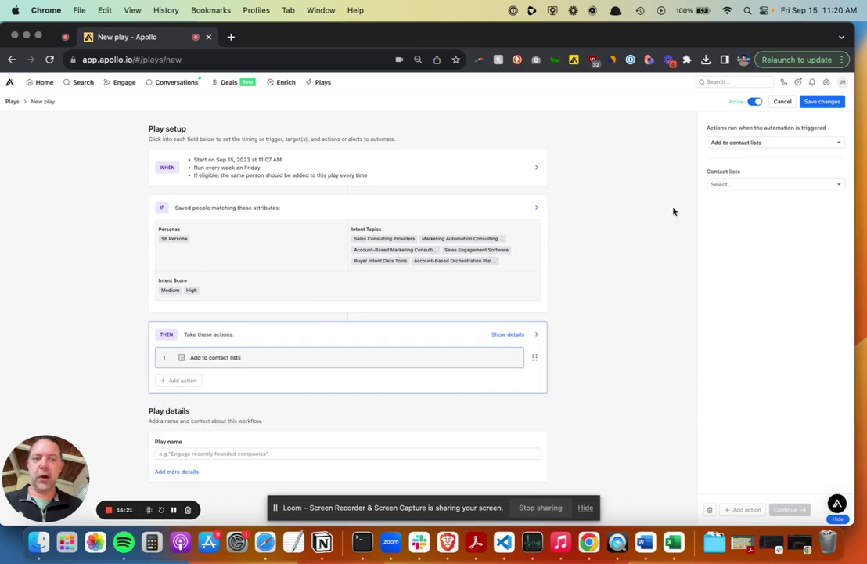
pyautogui.click(778, 183)
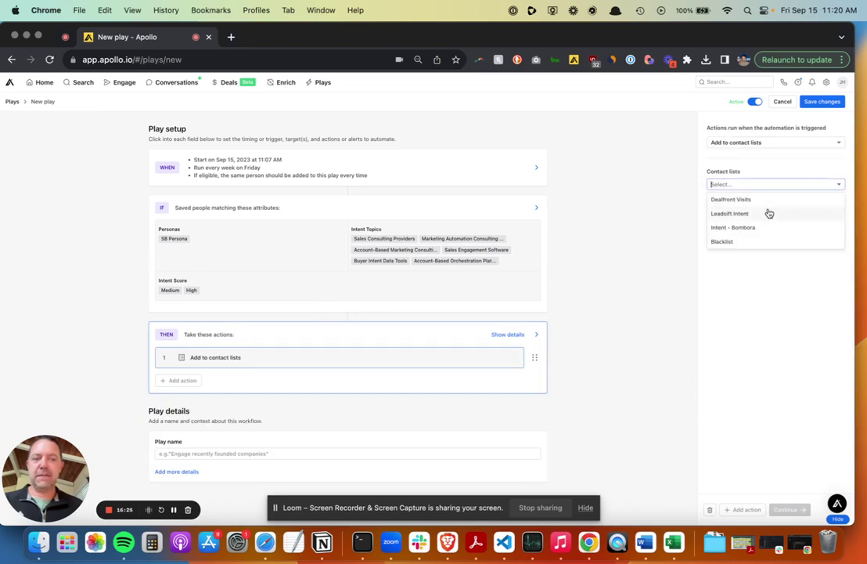
pyautogui.click(769, 213)
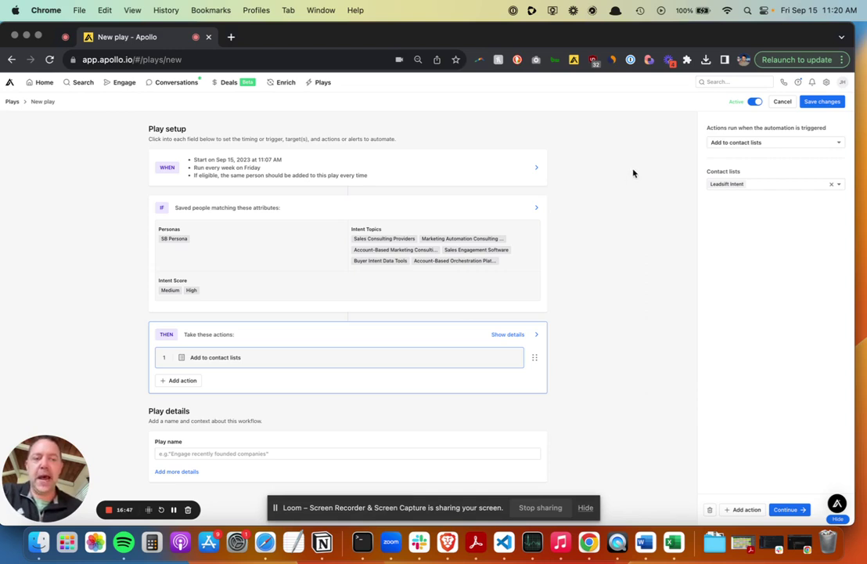
# Add a second action enrolling contacts in the SB Outbound - General sequence.
pyautogui.click(745, 510)
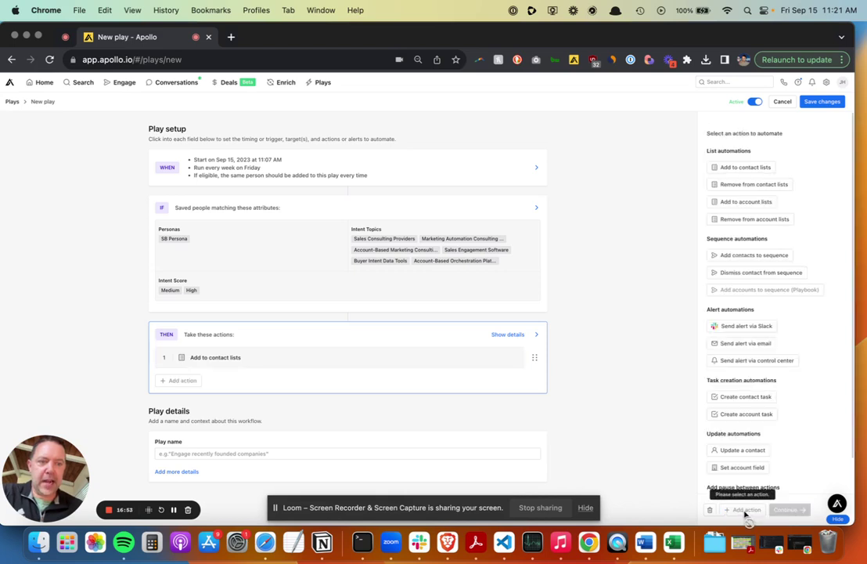
pyautogui.click(748, 256)
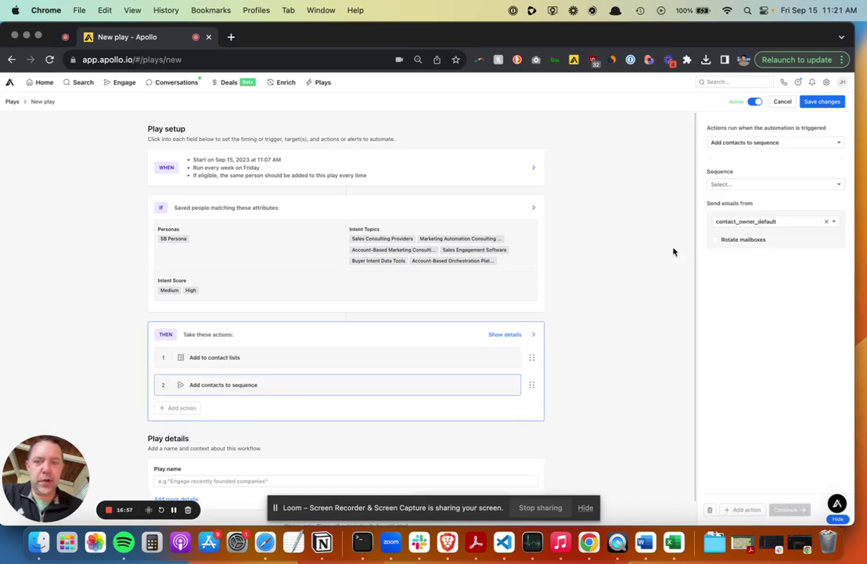
pyautogui.click(760, 183)
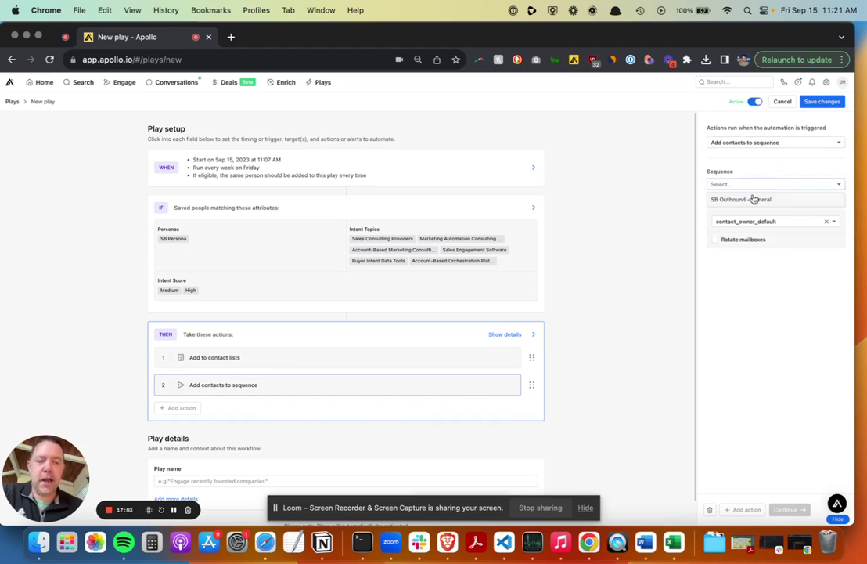
pyautogui.click(753, 199)
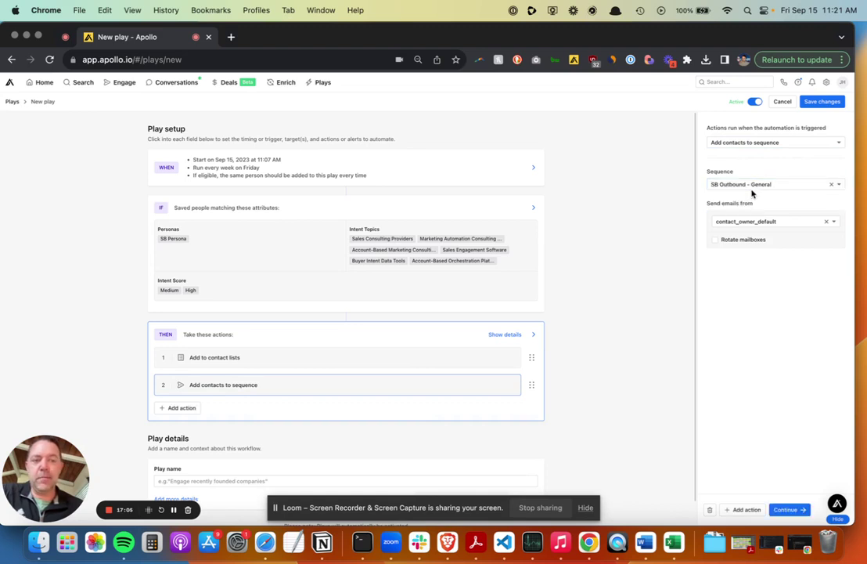
pyautogui.click(753, 188)
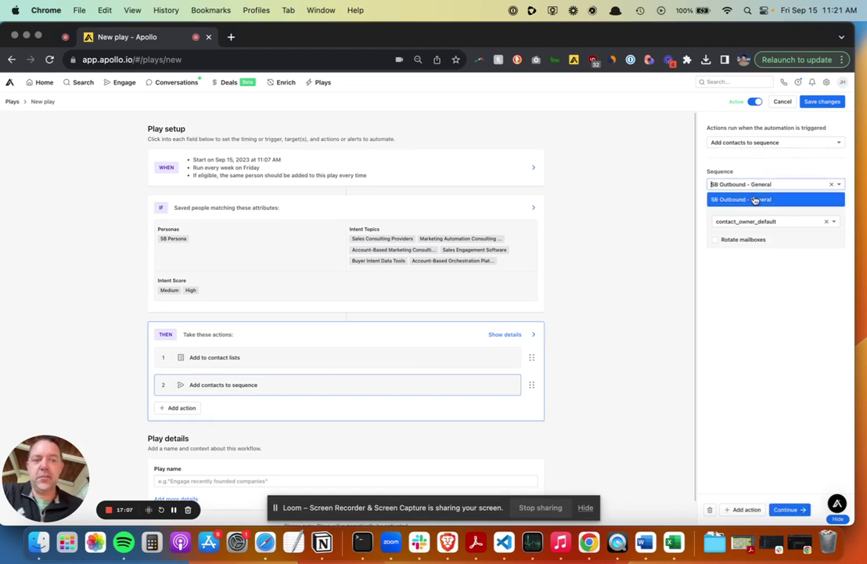
pyautogui.click(755, 200)
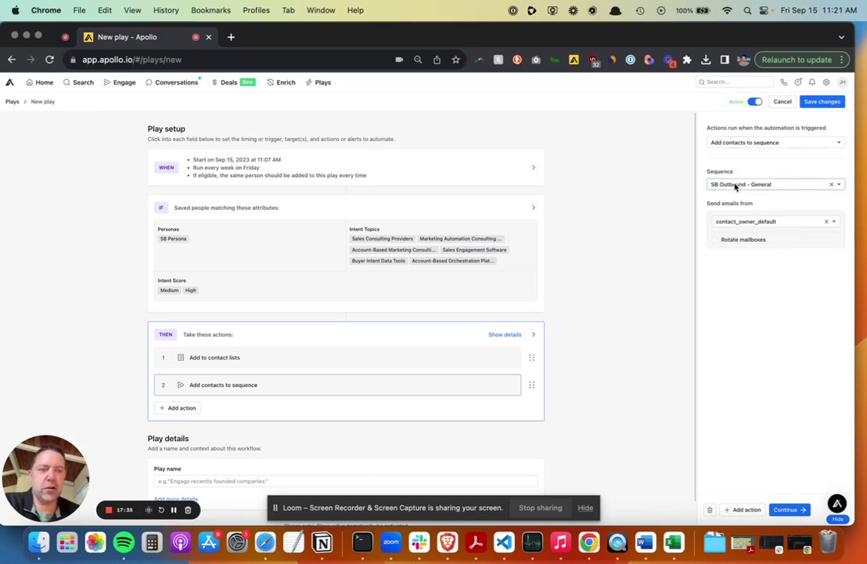
# Send the sequence emails round robin, with your own user as sender.
pyautogui.click(732, 222)
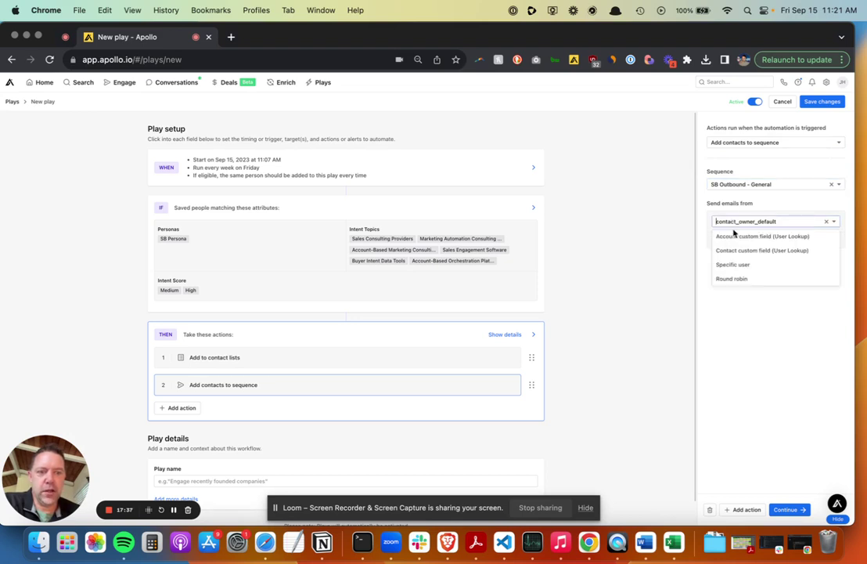
pyautogui.click(672, 240)
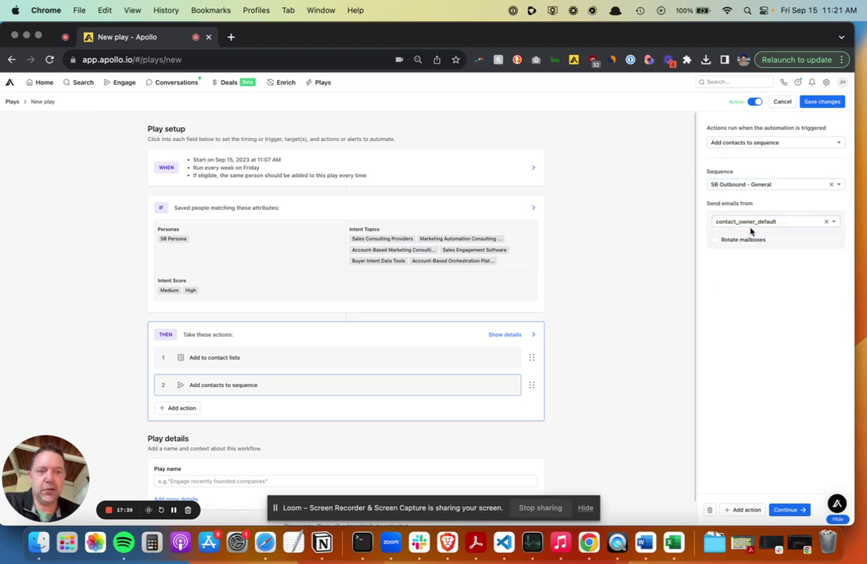
pyautogui.click(750, 224)
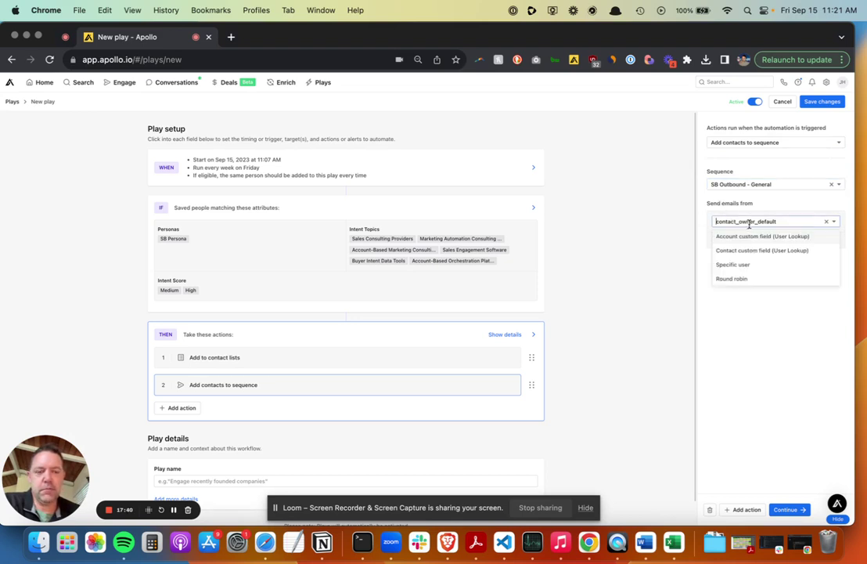
pyautogui.click(734, 279)
pyautogui.click(724, 238)
pyautogui.click(750, 252)
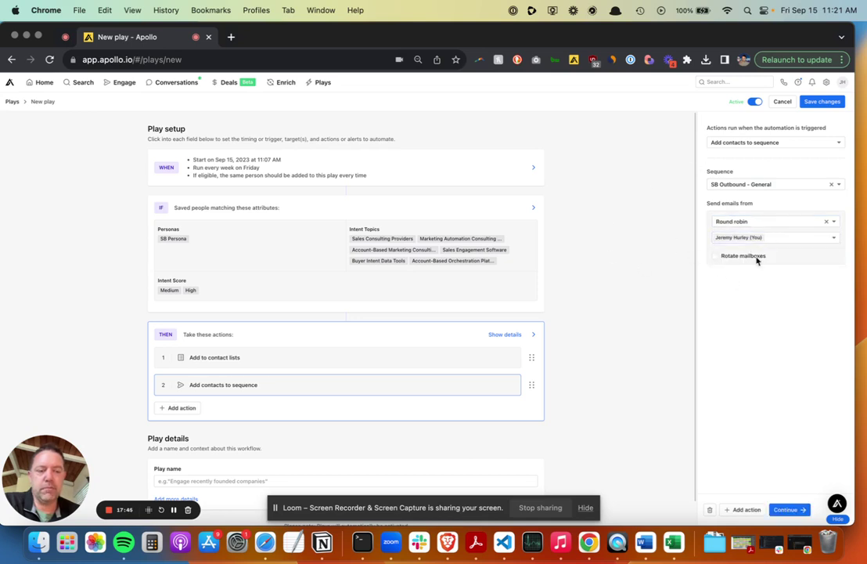
# Enter 'Leadsift Intent Data Outreach' as the play name and confirm it.
pyautogui.scroll(-2, 629, 244)
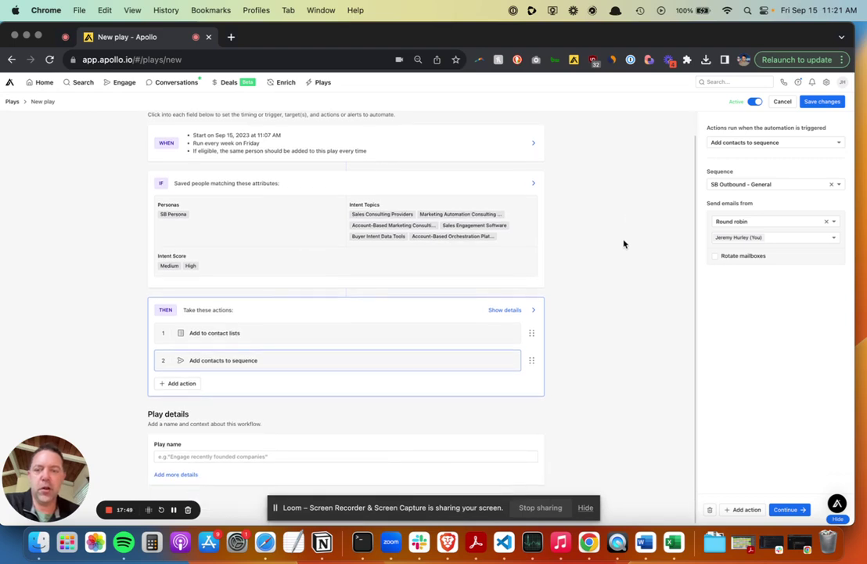
pyautogui.click(226, 456)
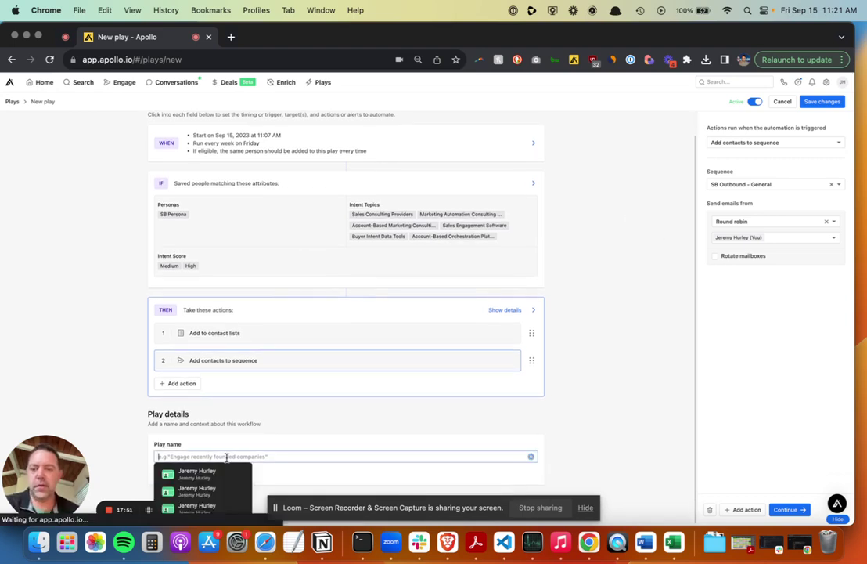
pyautogui.write('IN')
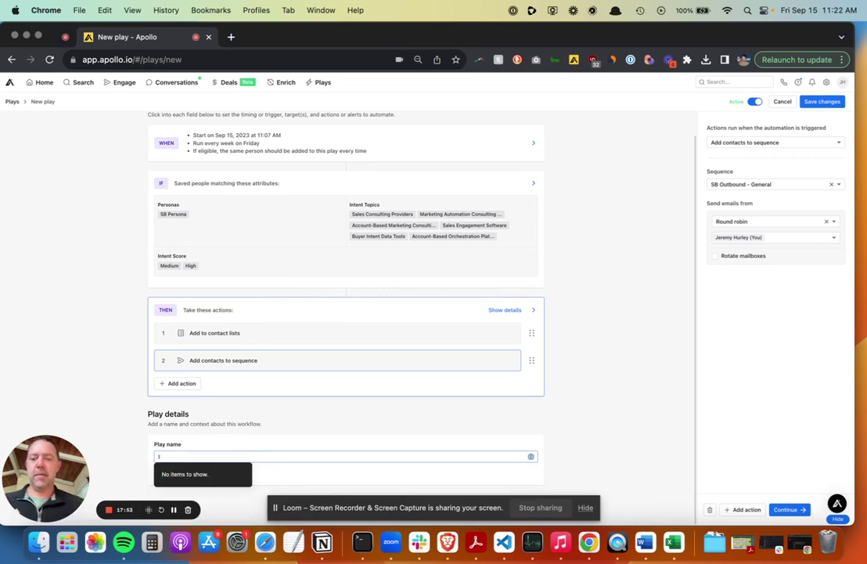
pyautogui.write('Leadsift Intent Data Outreach')
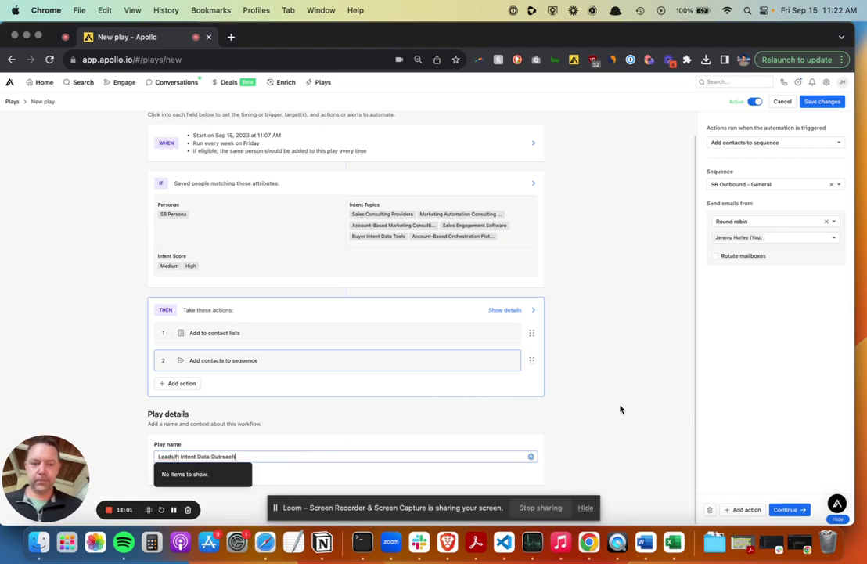
pyautogui.click(785, 509)
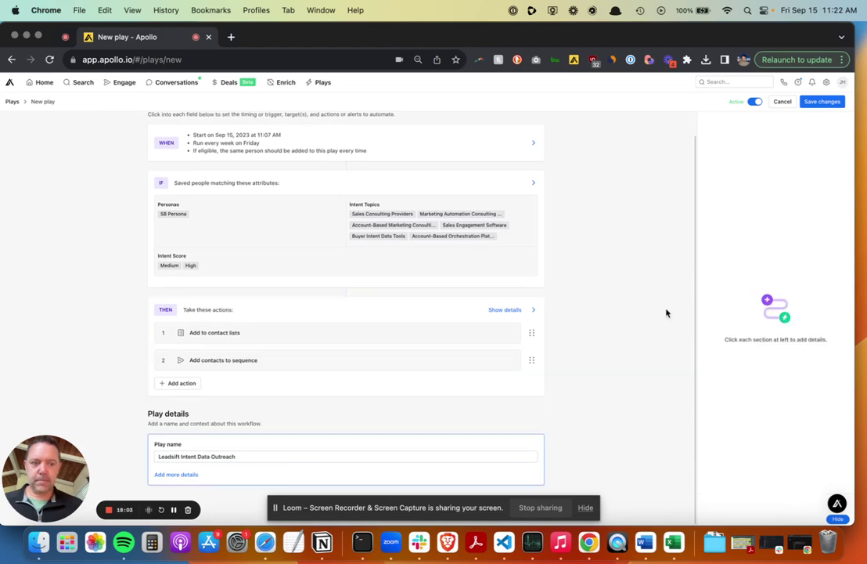
# Save the play and confirm Leadsift Intent Data Outreach tops the Plays list, switched on.
pyautogui.click(820, 104)
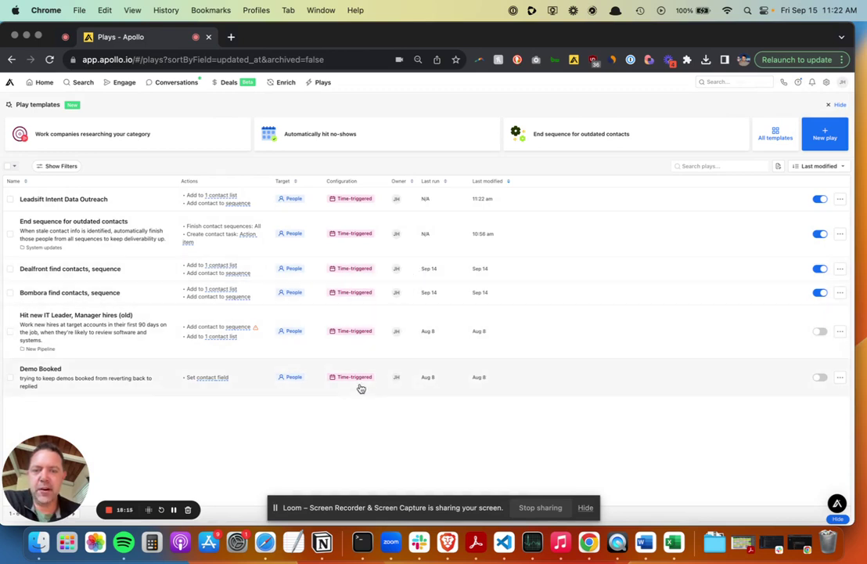
pyautogui.moveTo(426, 273)
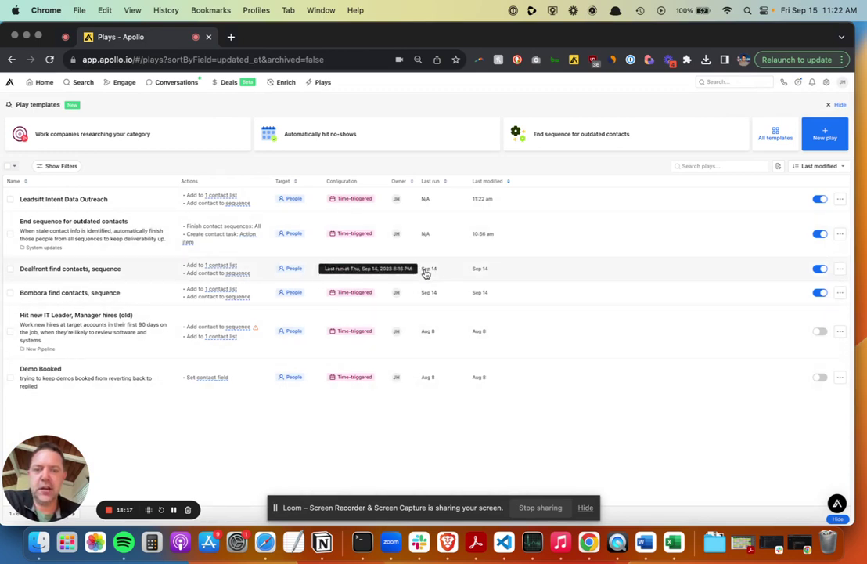